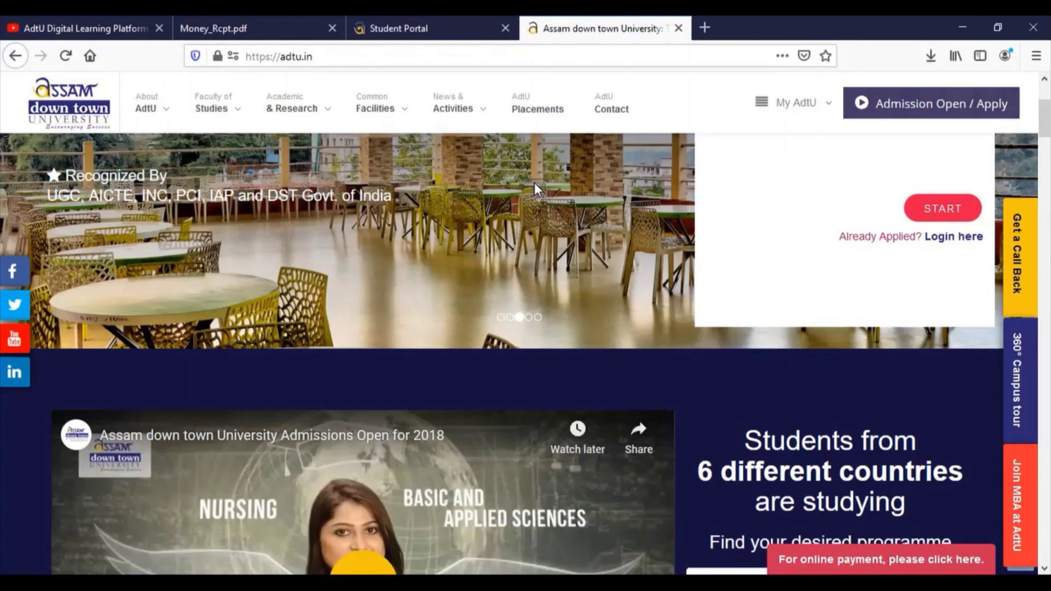
- Open the university portal's Student Login page from the My AdtU menu
left_click(796, 109)
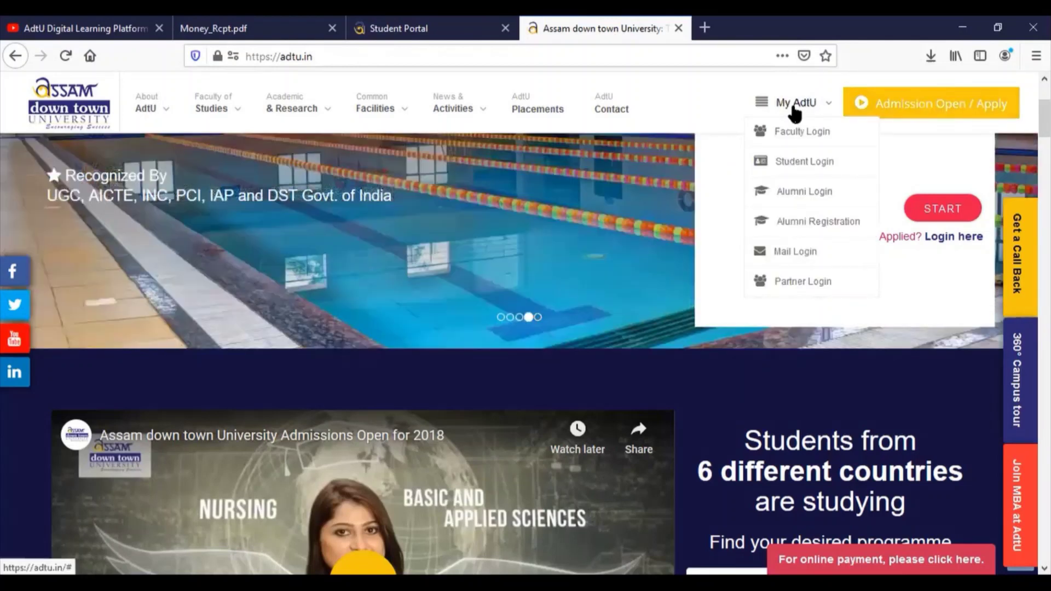
left_click(798, 162)
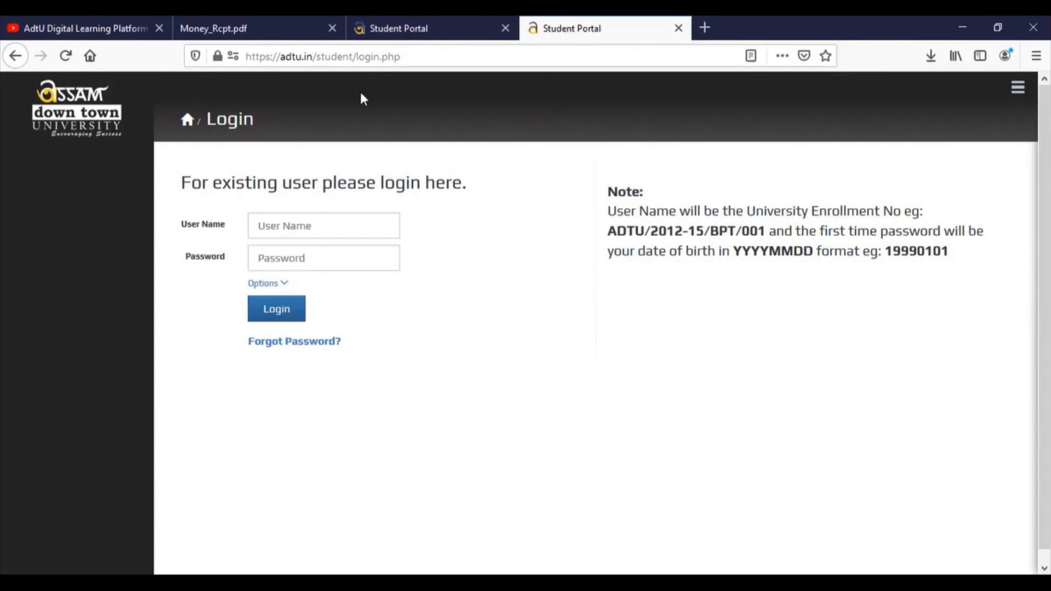
- Switch to the Money_Rcpt.pdf receipt and highlight the University Enrolment No. line
key("ctrl+2")
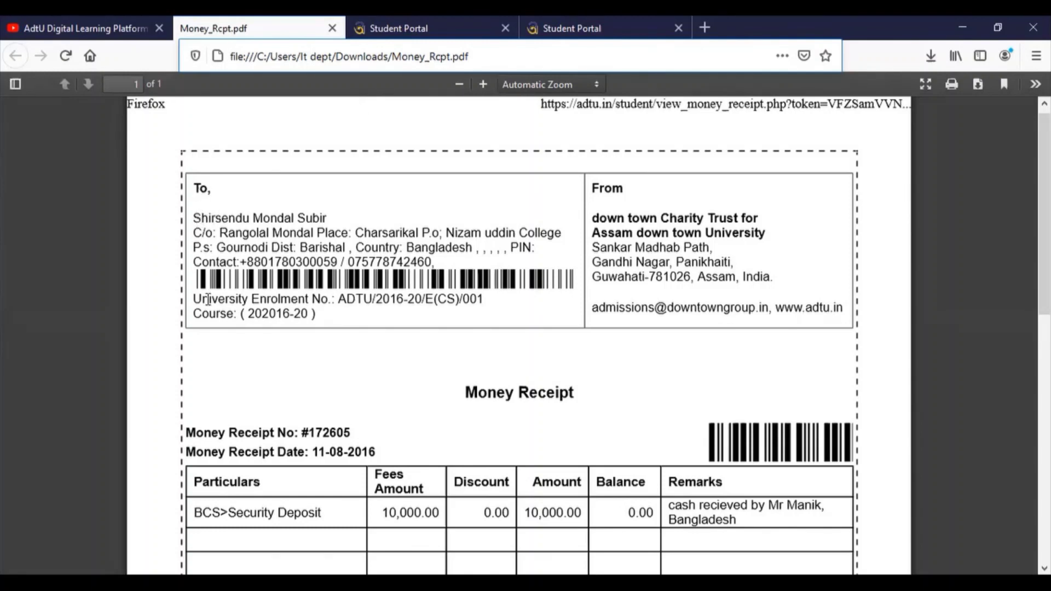
left_click(255, 301)
left_click_drag(193, 299, 437, 300)
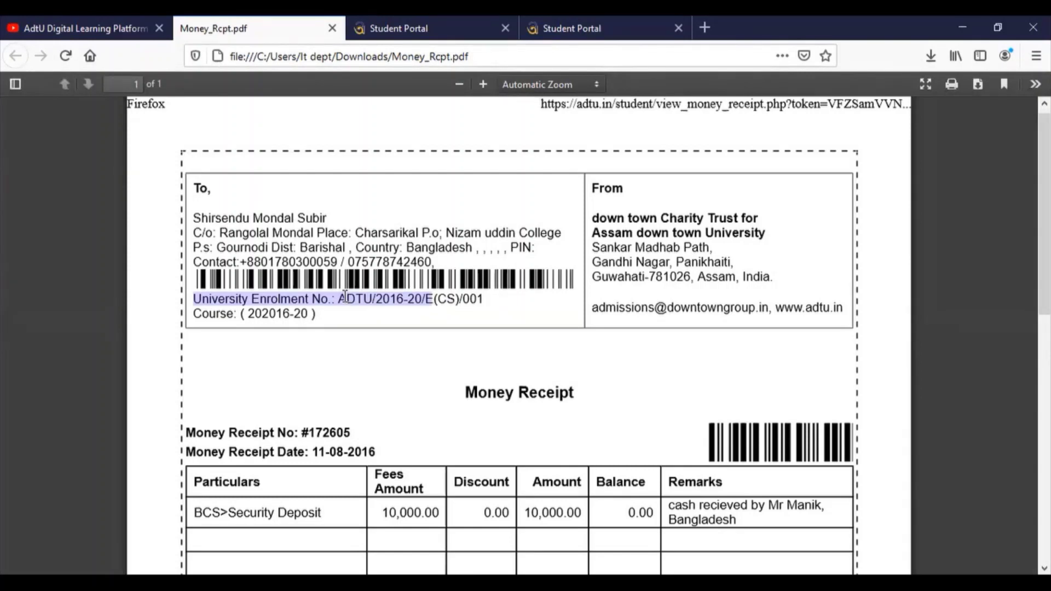
- Pick out the enrolment number's university prefix, batch years and course code
left_click(345, 296)
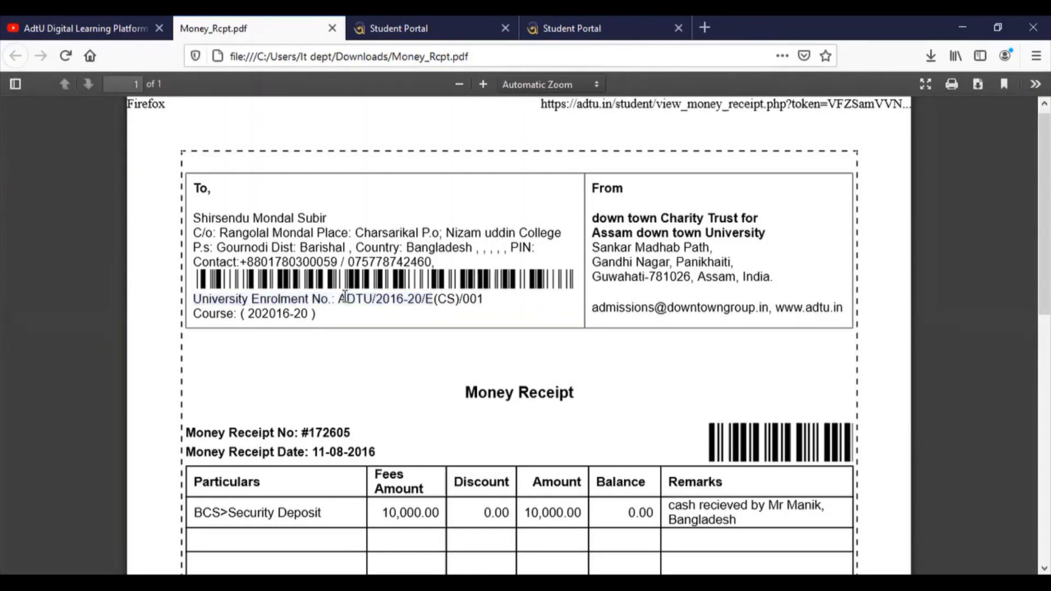
double_click(345, 296)
double_click(386, 299)
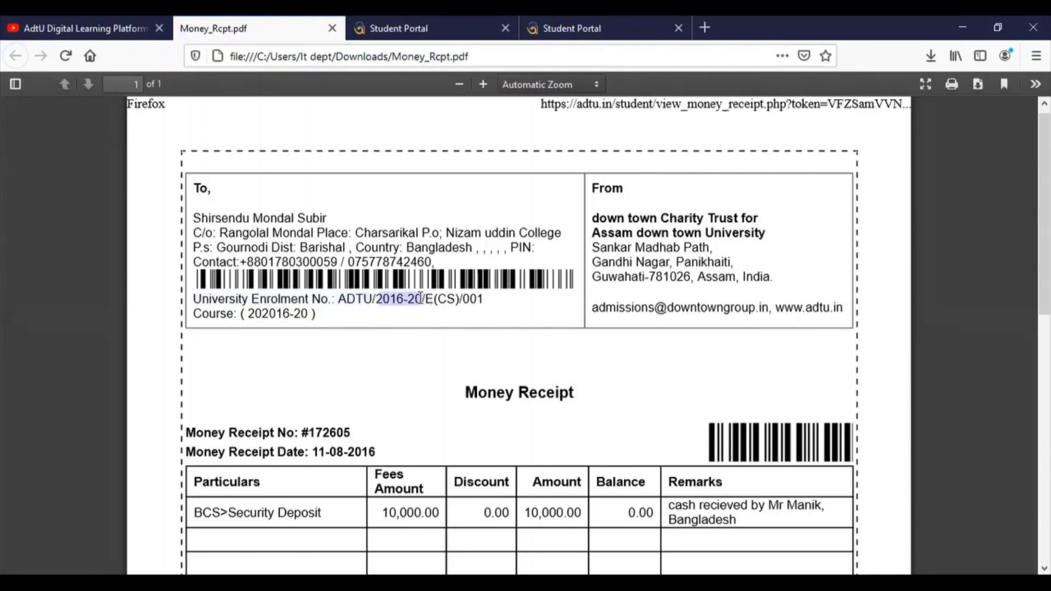
double_click(438, 298)
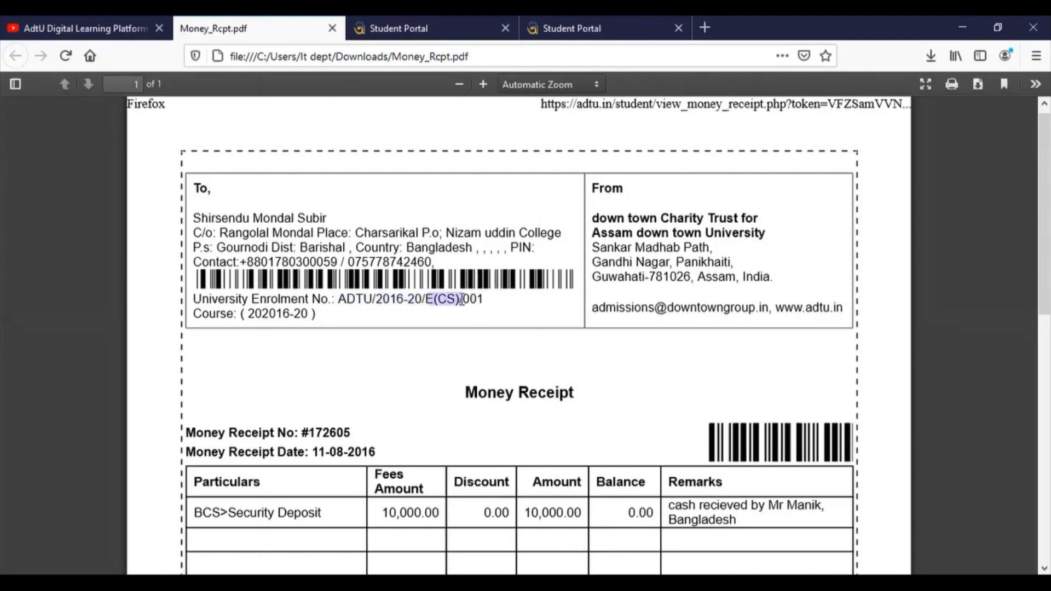
left_click_drag(461, 300, 476, 301)
- Autofill the saved enrolment-number login, then highlight the note's YYYYMMDD password format and 19990101 example
key("ctrl+Tab")
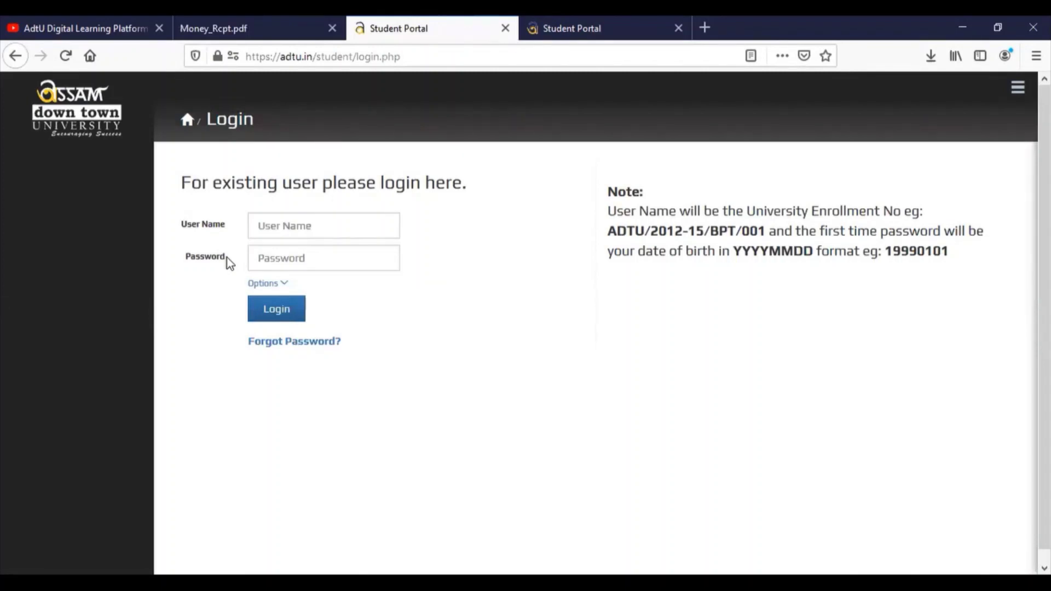
left_click(295, 222)
left_click(296, 257)
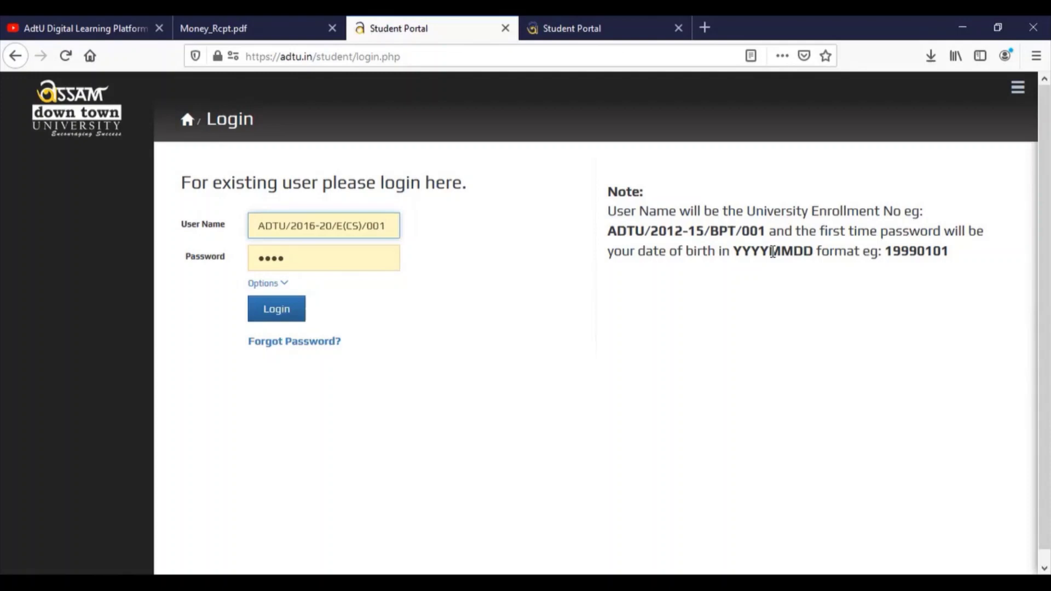
left_click_drag(736, 252, 852, 248)
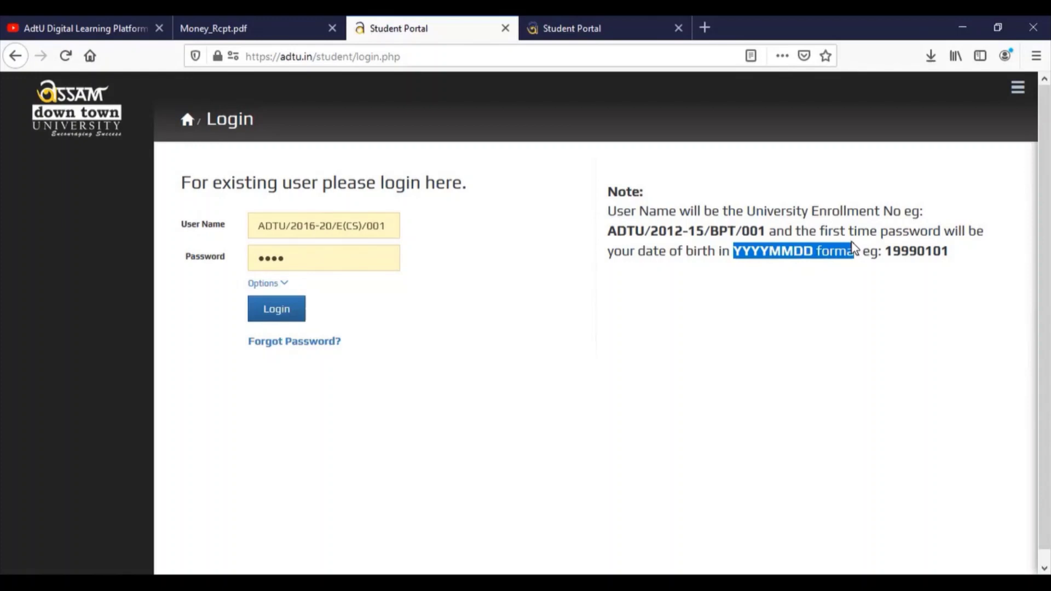
double_click(907, 250)
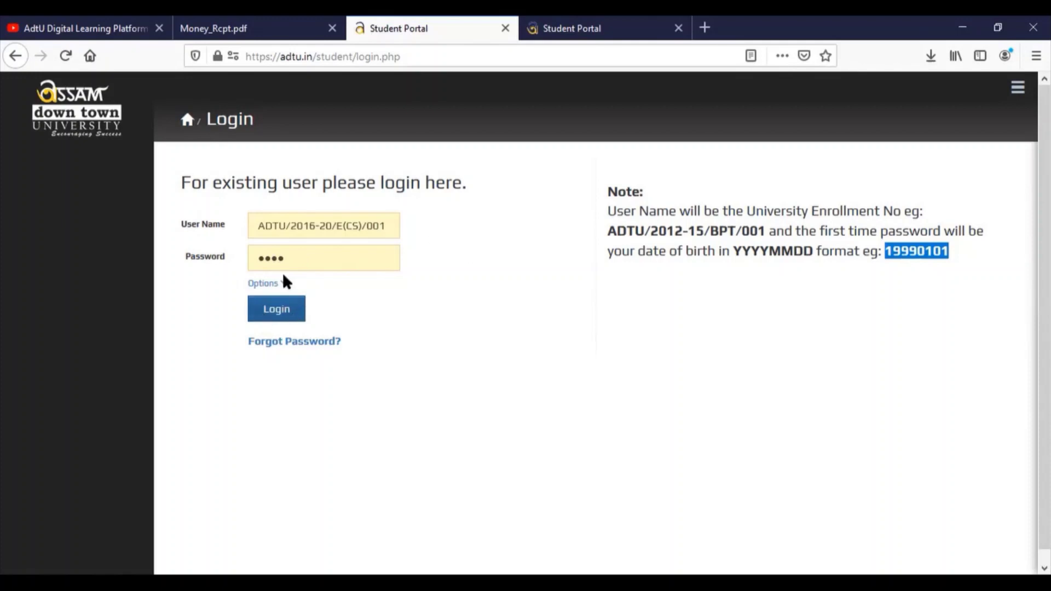
- Log in to the student dashboard and bring up the Change Password form
left_click(271, 315)
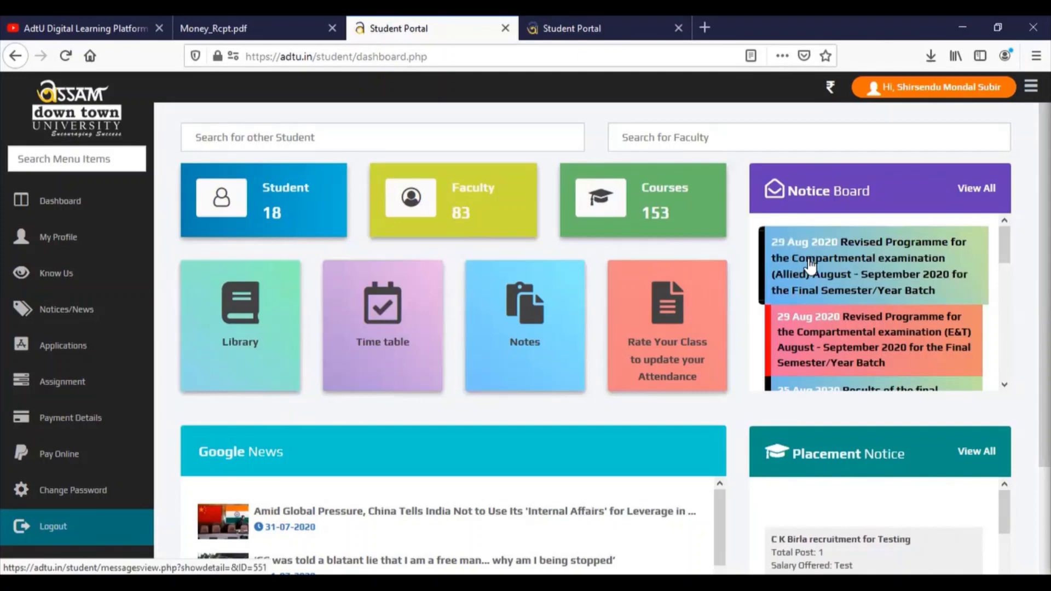
scroll(203, 397, "down", 3)
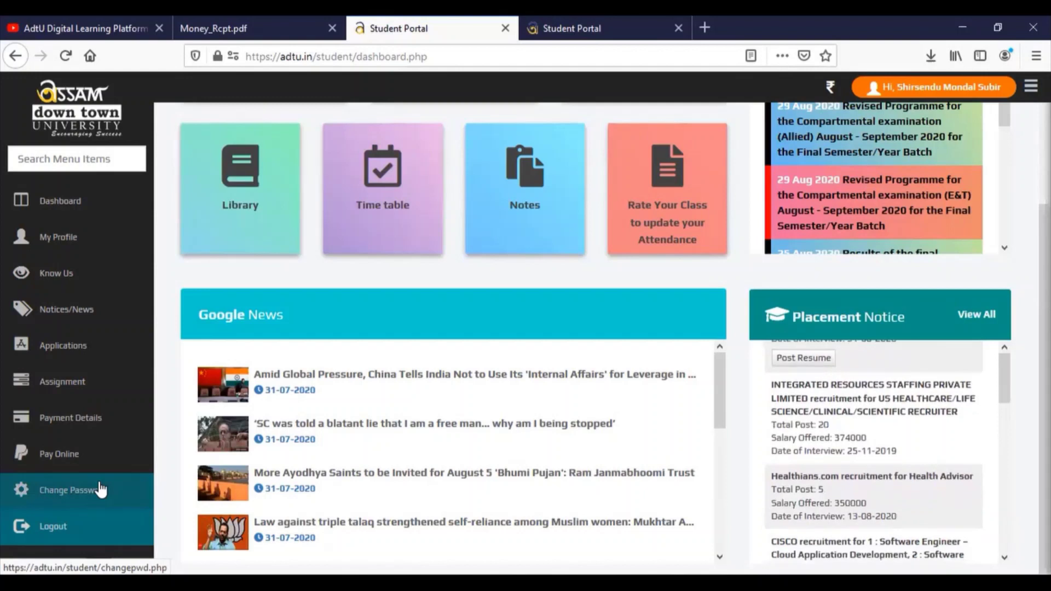
left_click(67, 494)
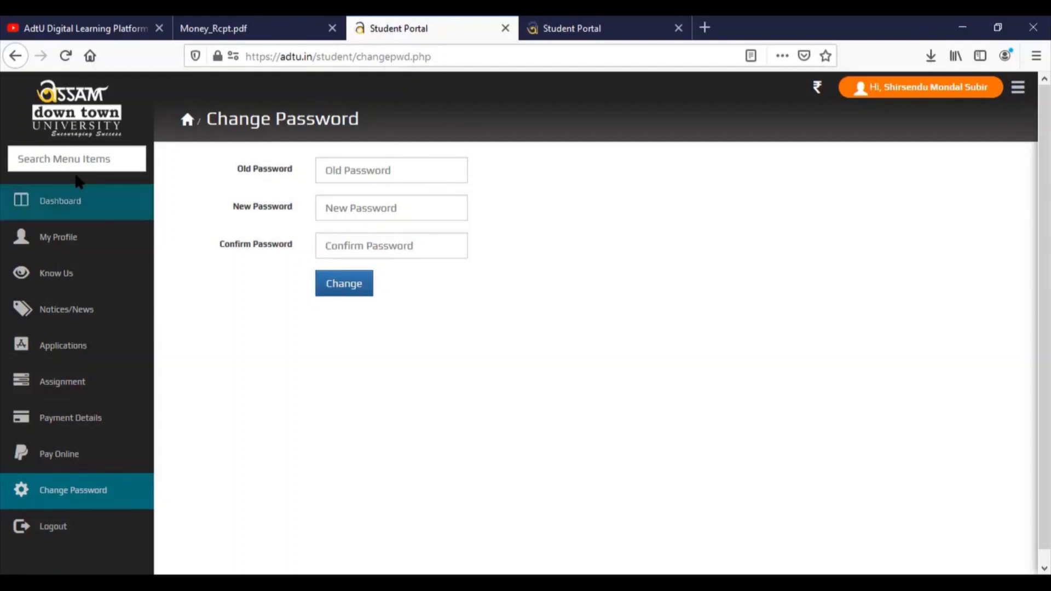
- Return to the dashboard and search faculty for 'ankur'
left_click(67, 213)
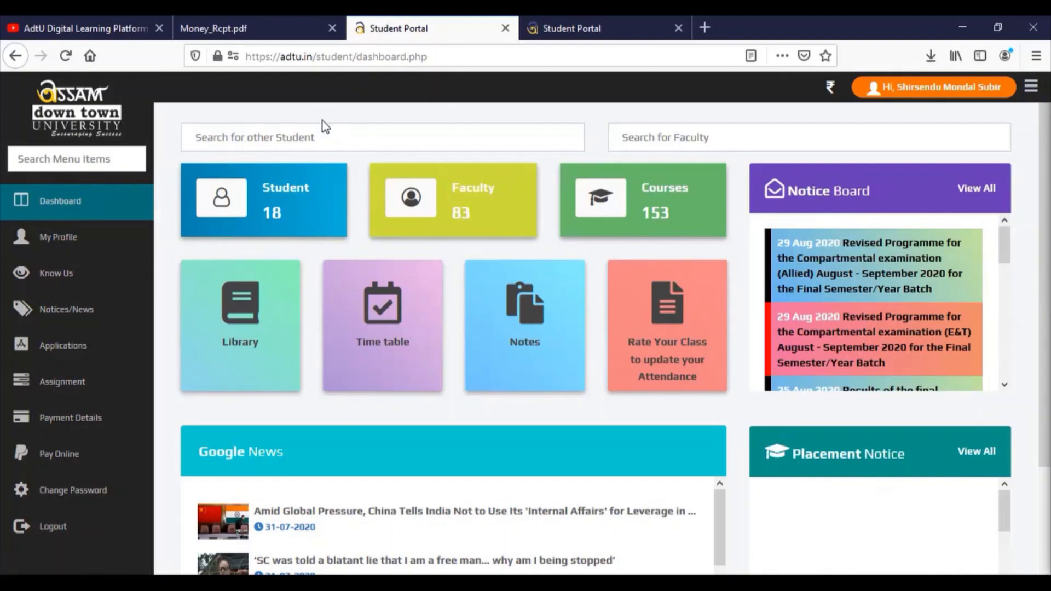
left_click(691, 133)
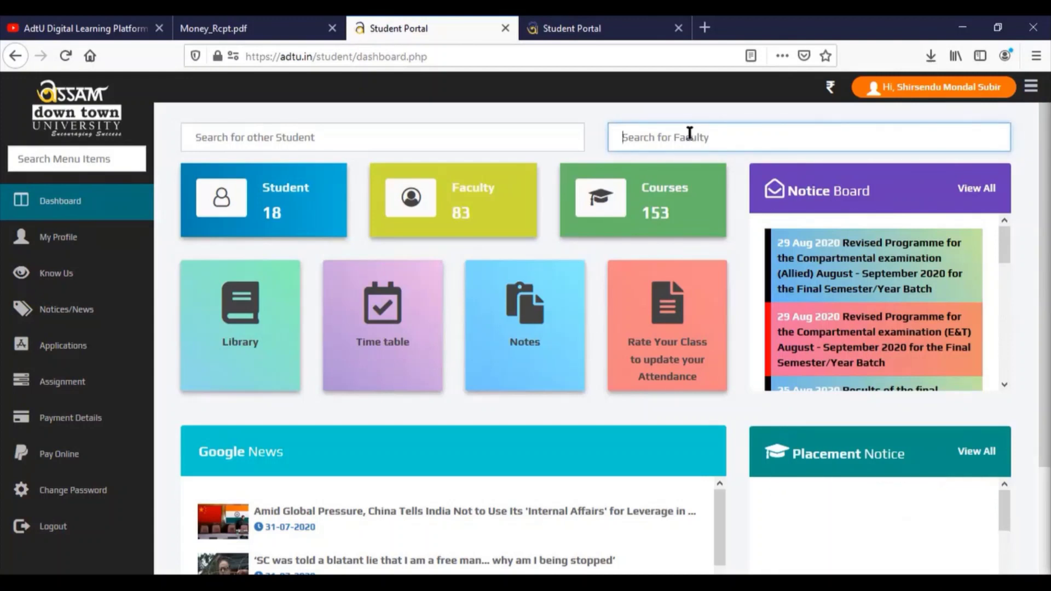
type("a")
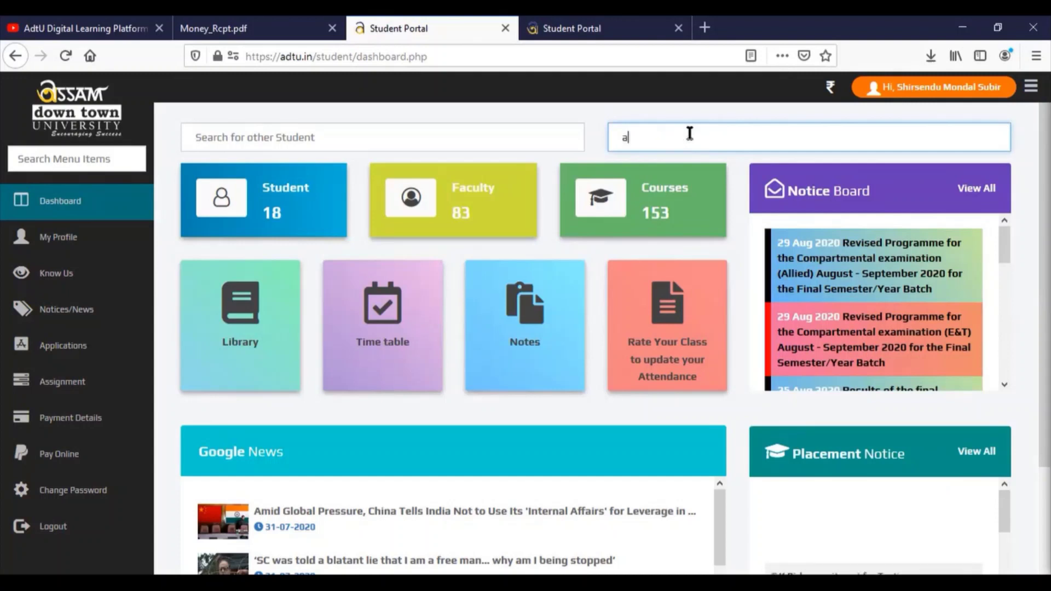
type("nkur")
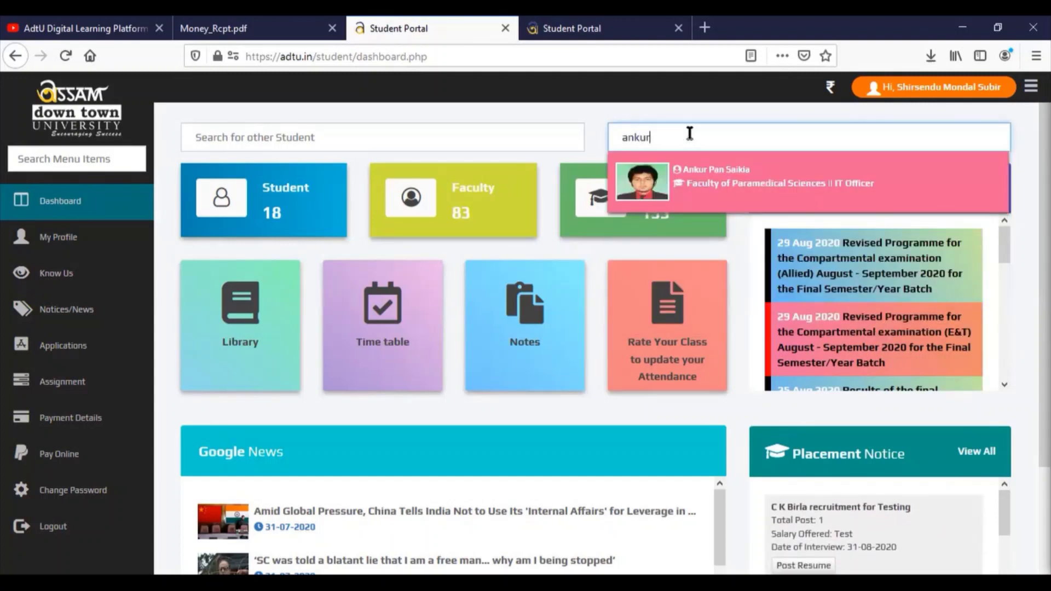
- Open the matching IT Officer's faculty profile and browse his degrees, experience and research
left_click(694, 185)
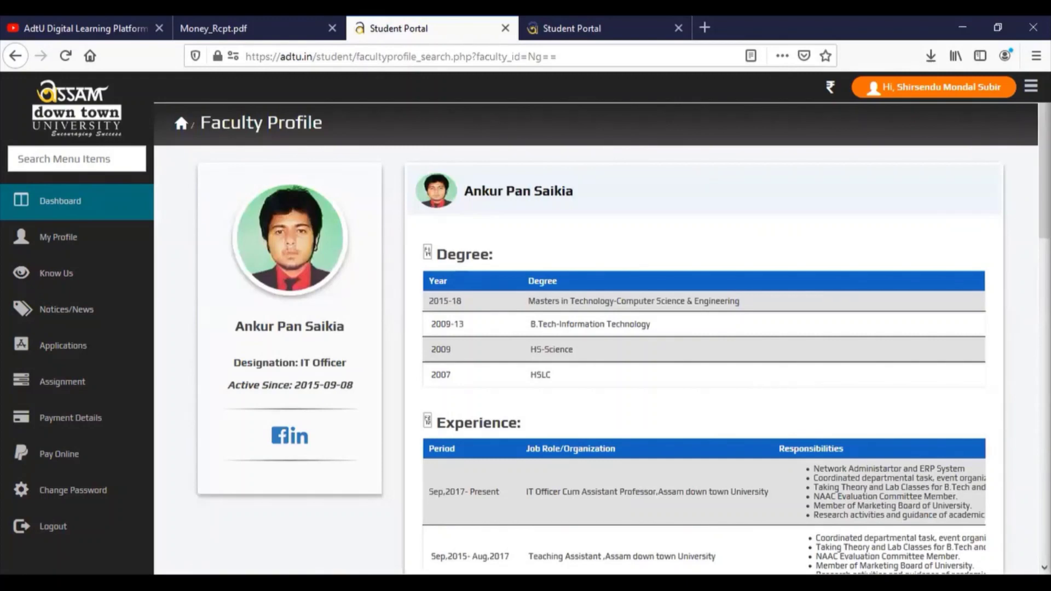
scroll(704, 338, "down", 10)
scroll(704, 338, "up", 10)
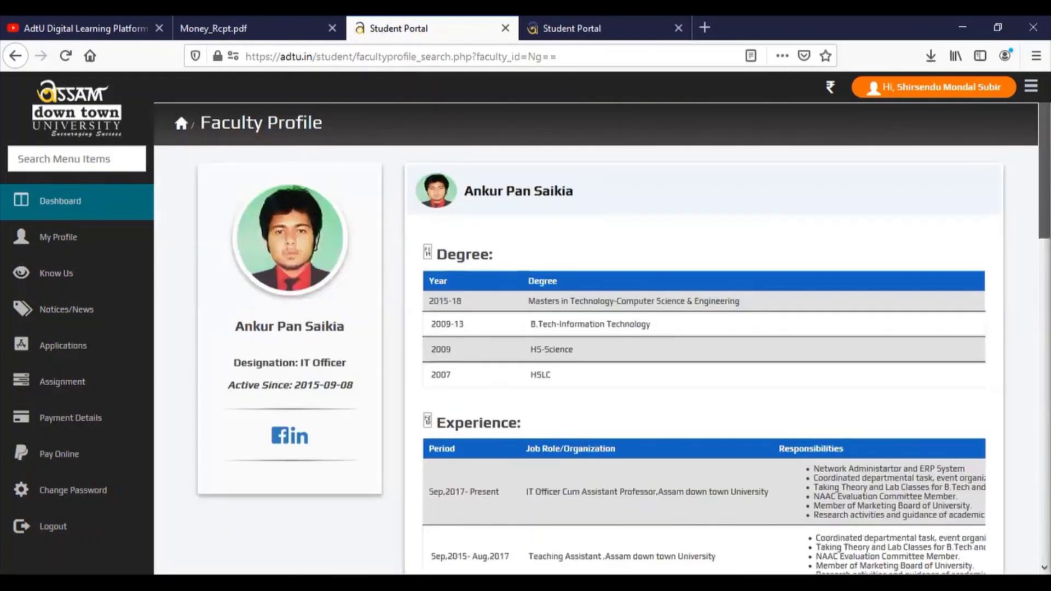
scroll(704, 338, "down", 10)
scroll(704, 338, "down", 10)
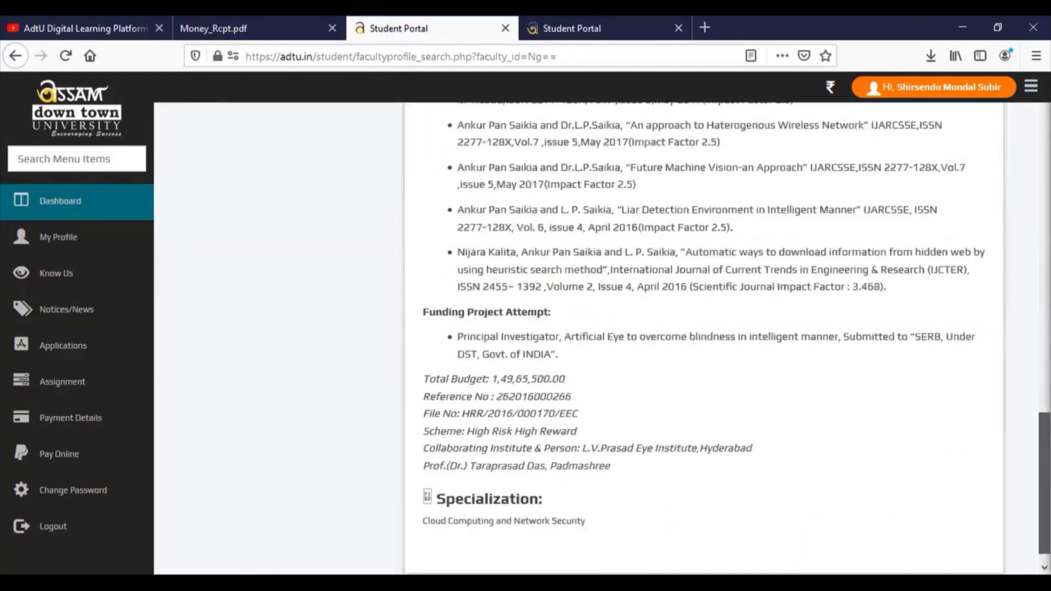
scroll(704, 338, "up", 10)
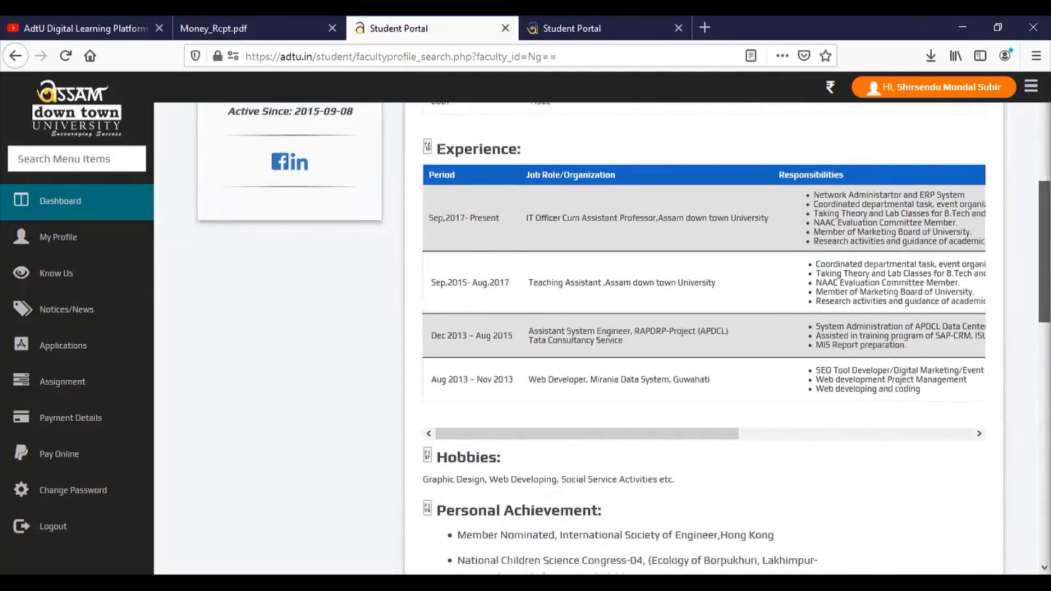
scroll(704, 338, "up", 3)
scroll(704, 338, "down", 10)
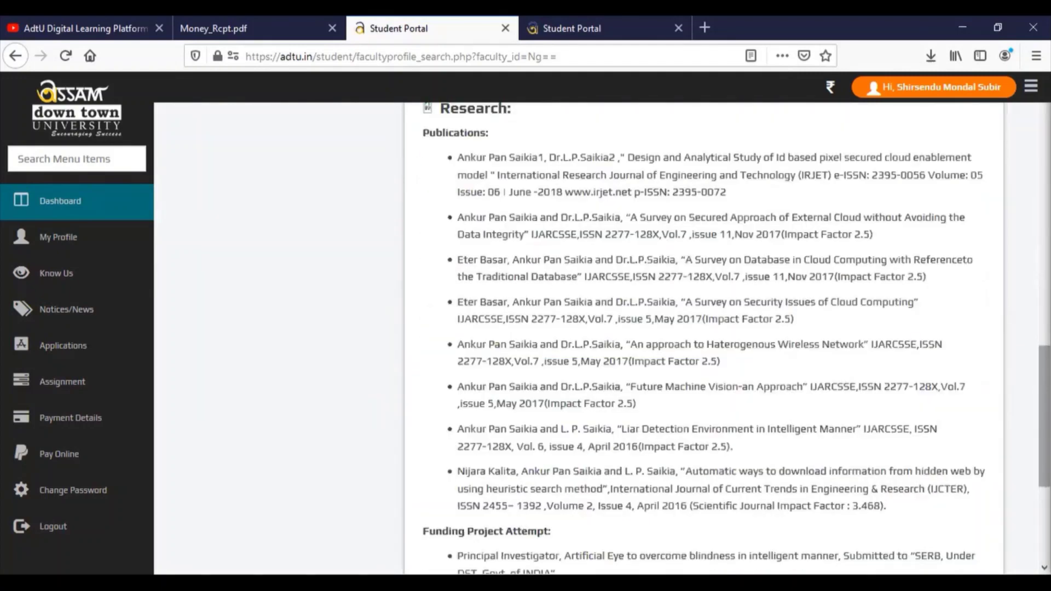
scroll(704, 338, "down", 2)
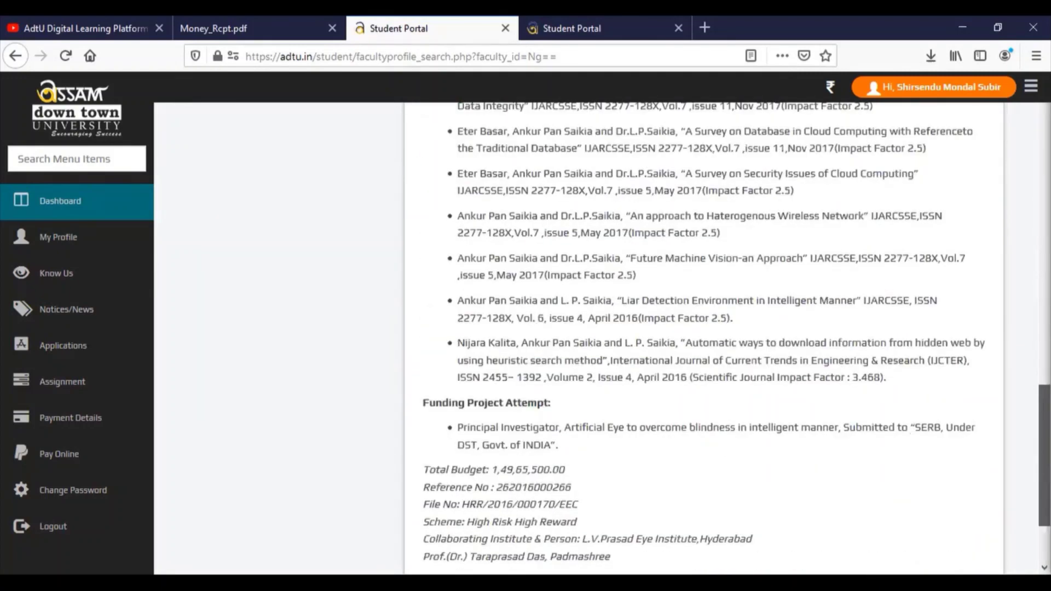
scroll(704, 337, "up", 7)
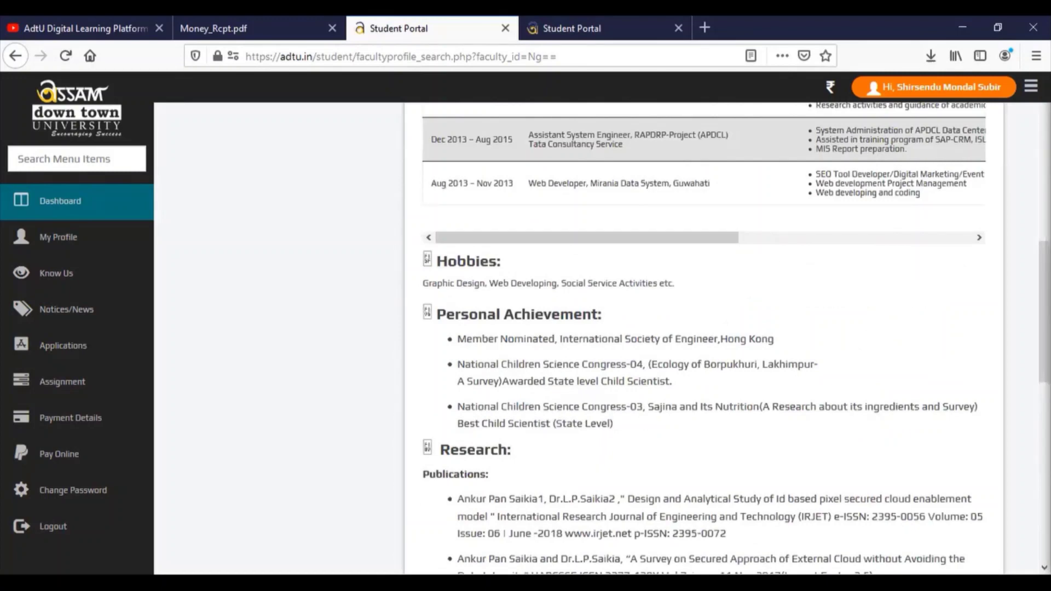
scroll(455, 211, "up", 1)
scroll(455, 211, "up", 6)
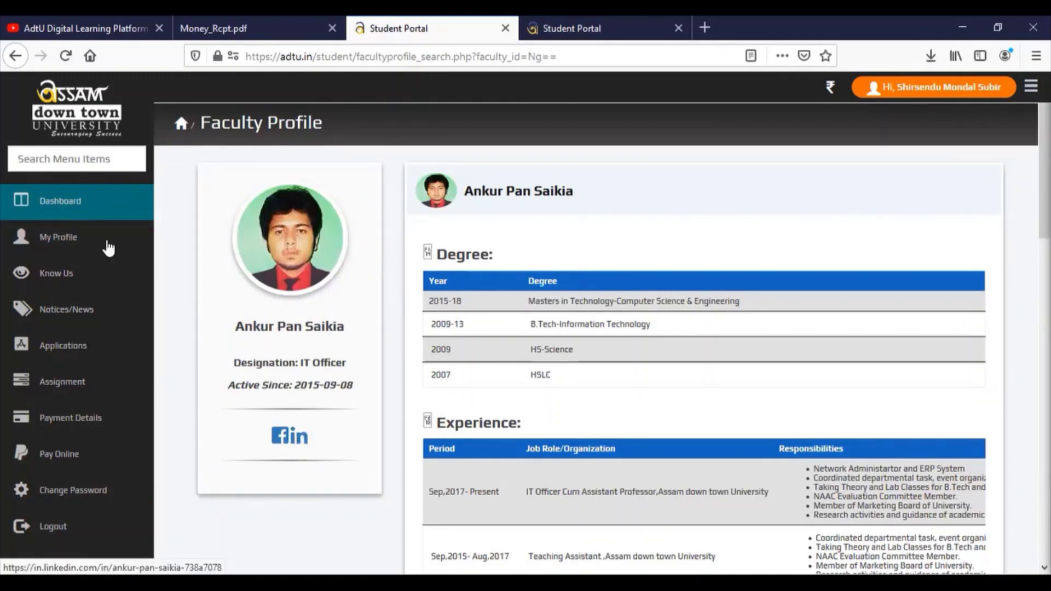
- Go back to the dashboard, clear 'ankur' from the faculty search, and focus the student search
left_click(17, 62)
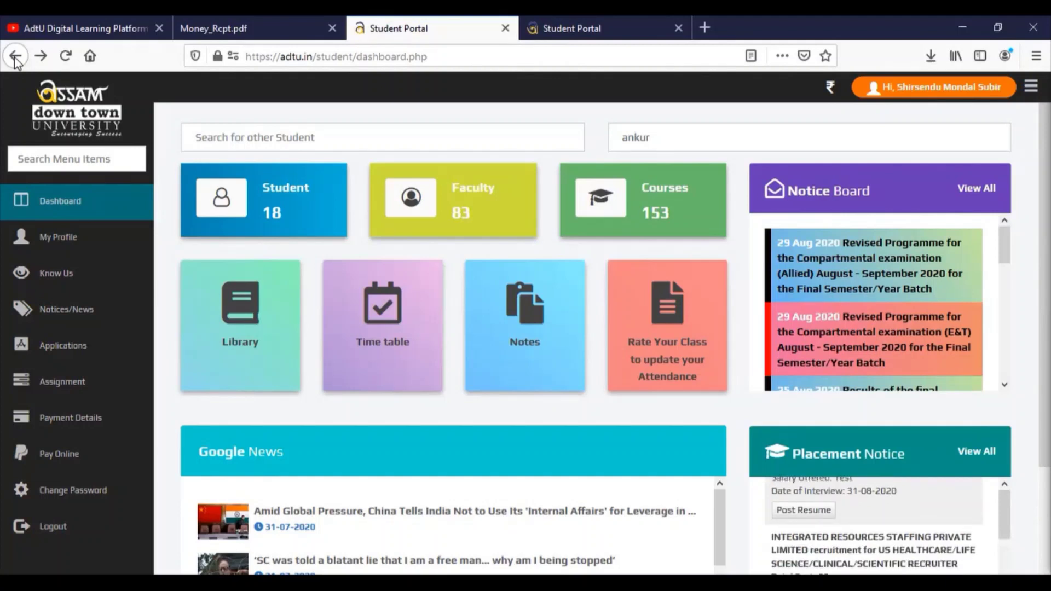
left_click_drag(717, 144, 592, 137)
key("BackSpace")
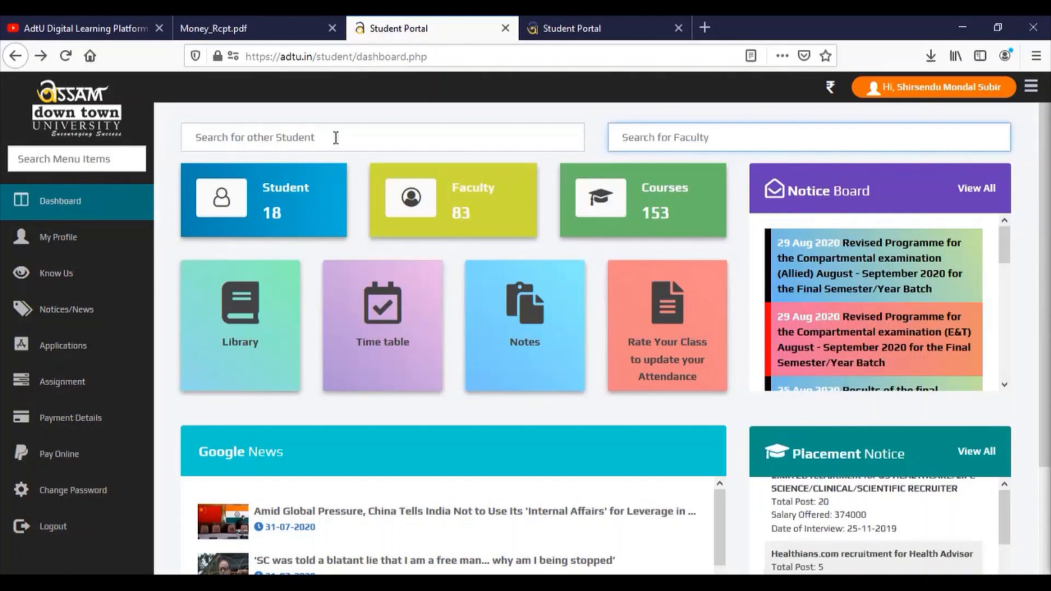
left_click(335, 138)
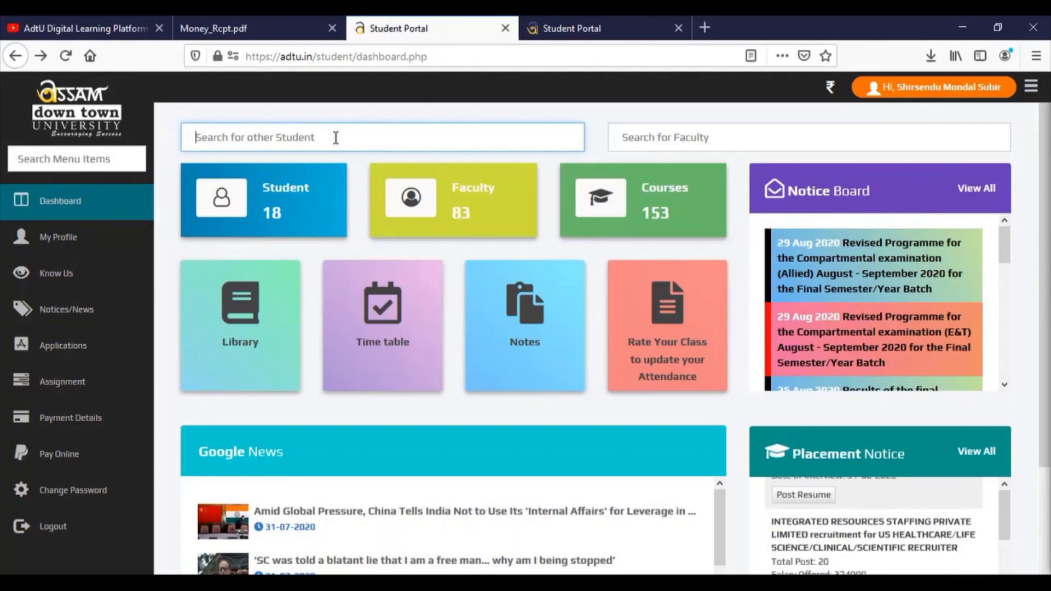
- Search other students for 'ankur', review the suggested matches, then clear the field
type("a")
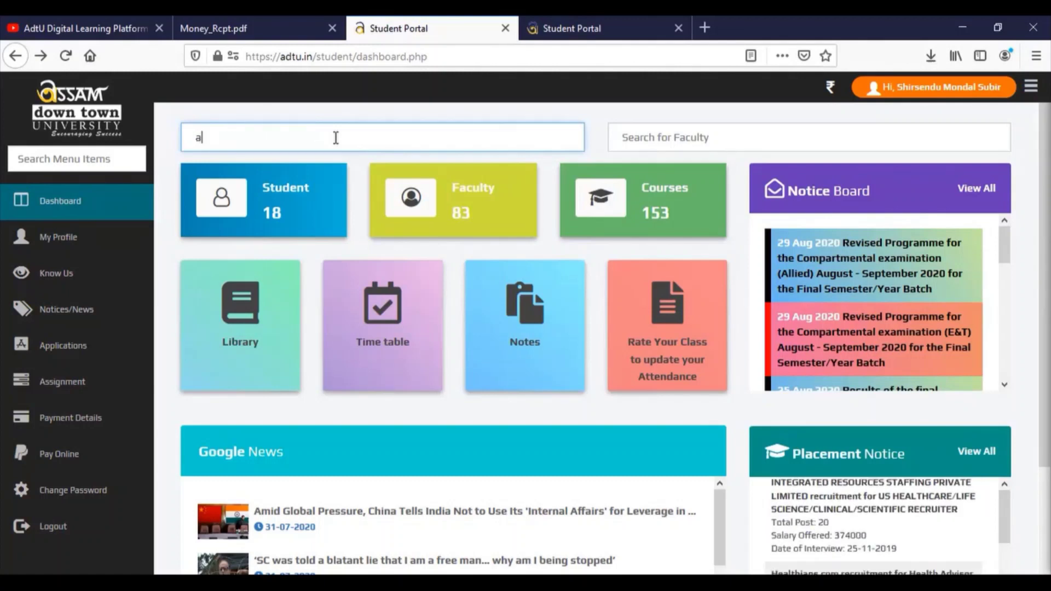
type("nkur")
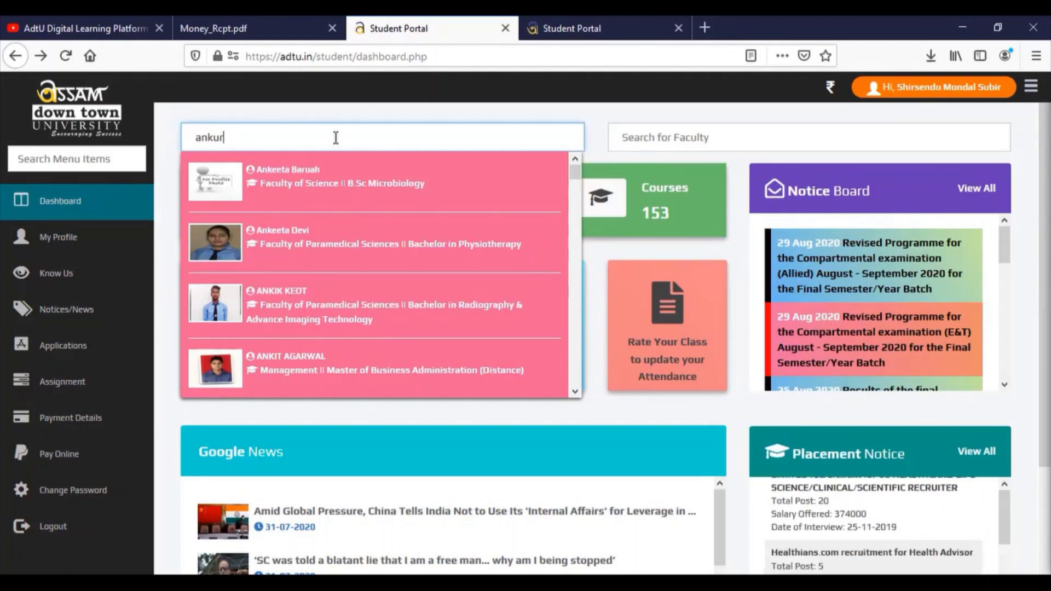
key("BackSpace")
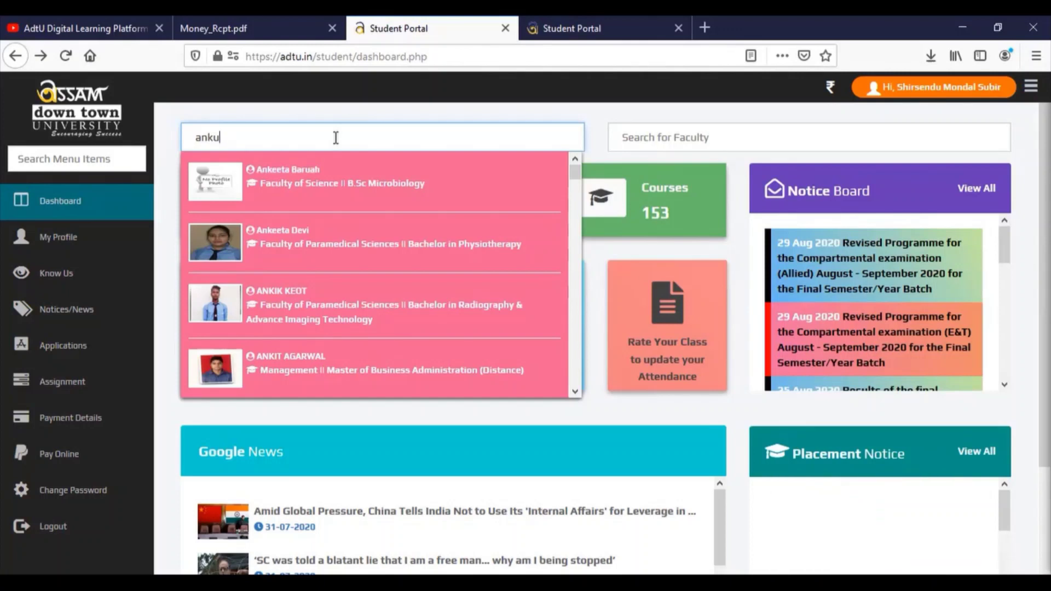
key("BackSpace")
key("BackSpace")
key("BackSpace")
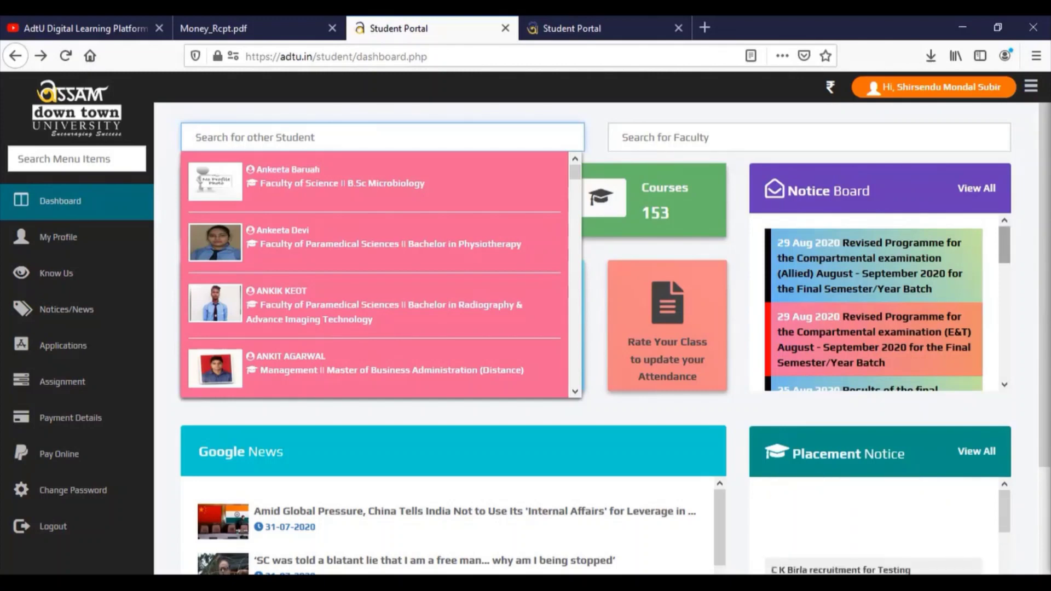
- Scroll the dashboard down to the Google News and Placement Notice panels
scroll(526, 328, "down", 3)
scroll(876, 345, "down", 2)
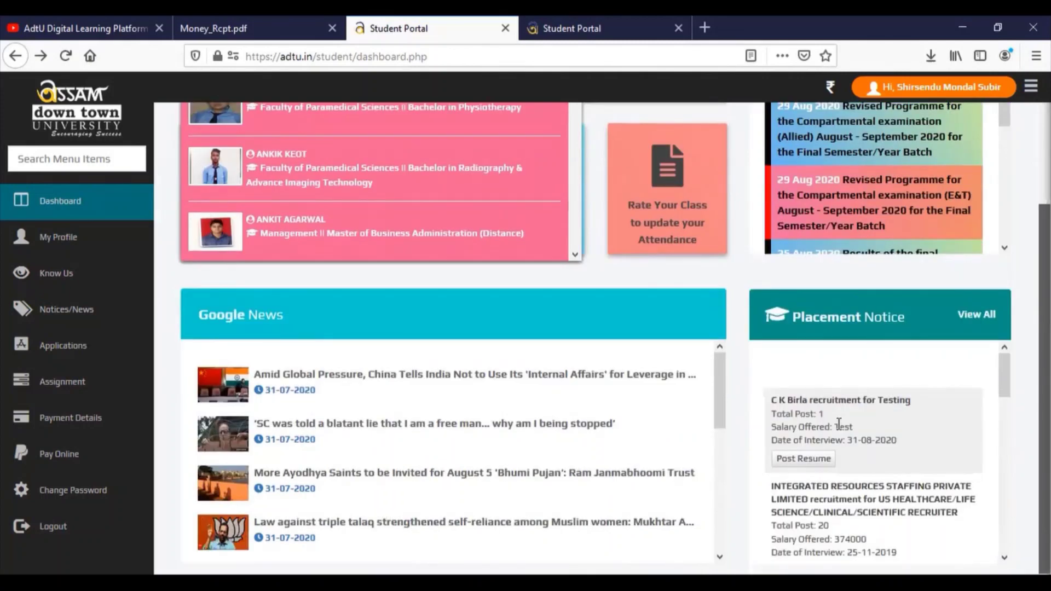